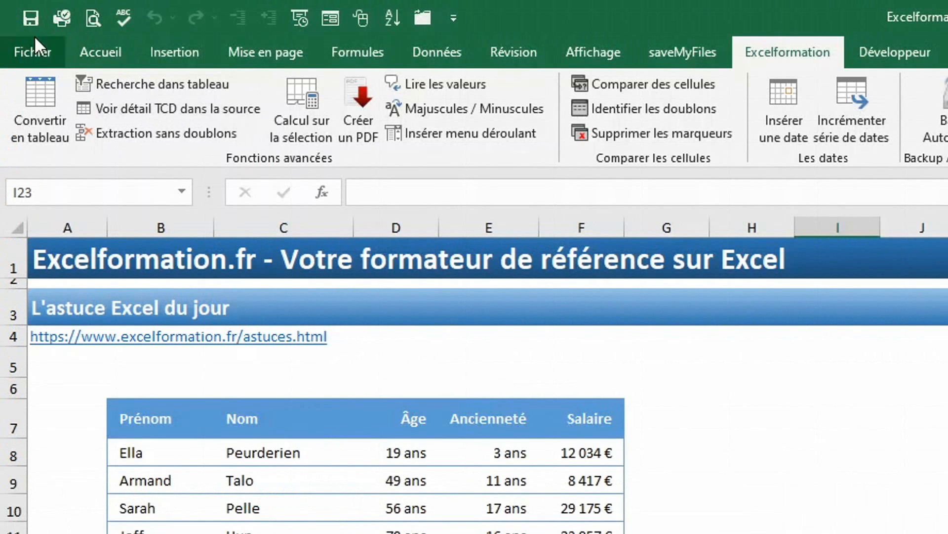
# Increase the default number of sheets included in new workbooks by one and create a new blank workbook.
pyautogui.click(33, 45)
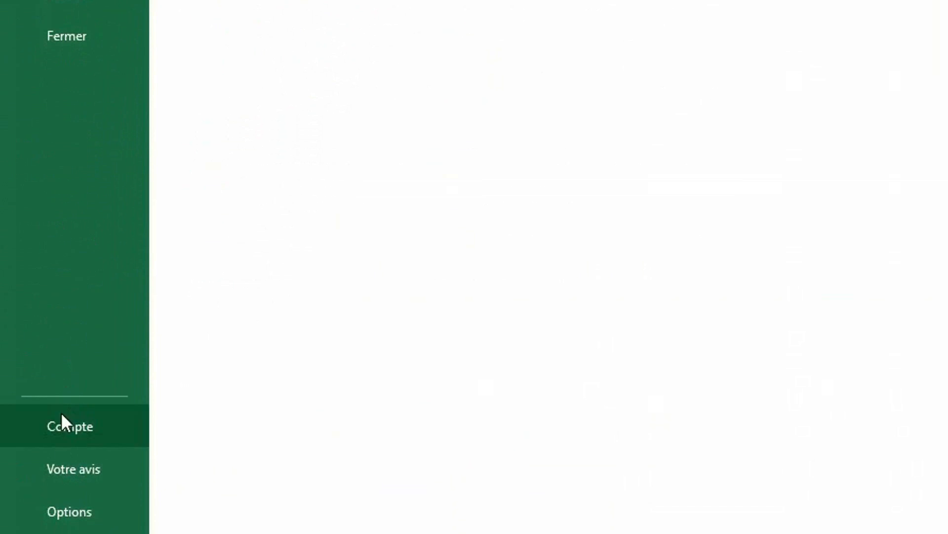
pyautogui.click(78, 520)
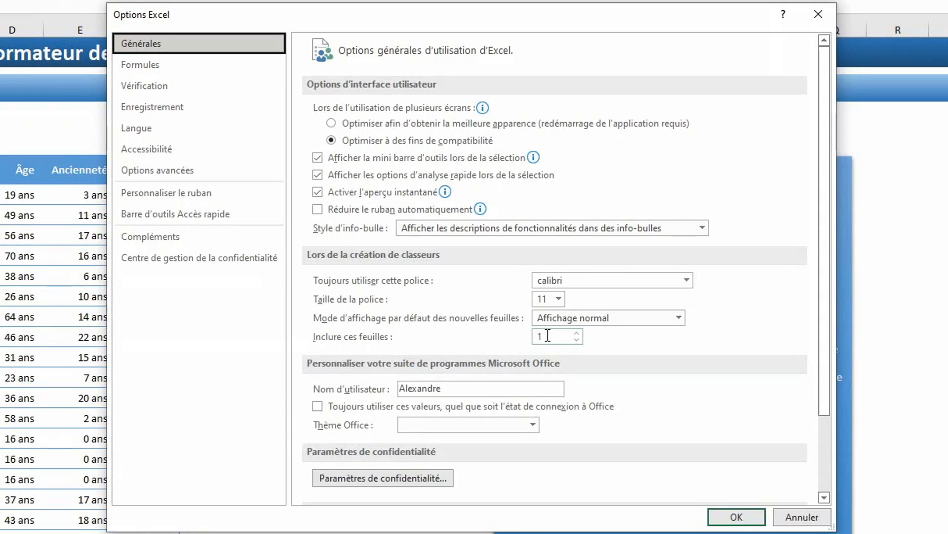
pyautogui.click(577, 333)
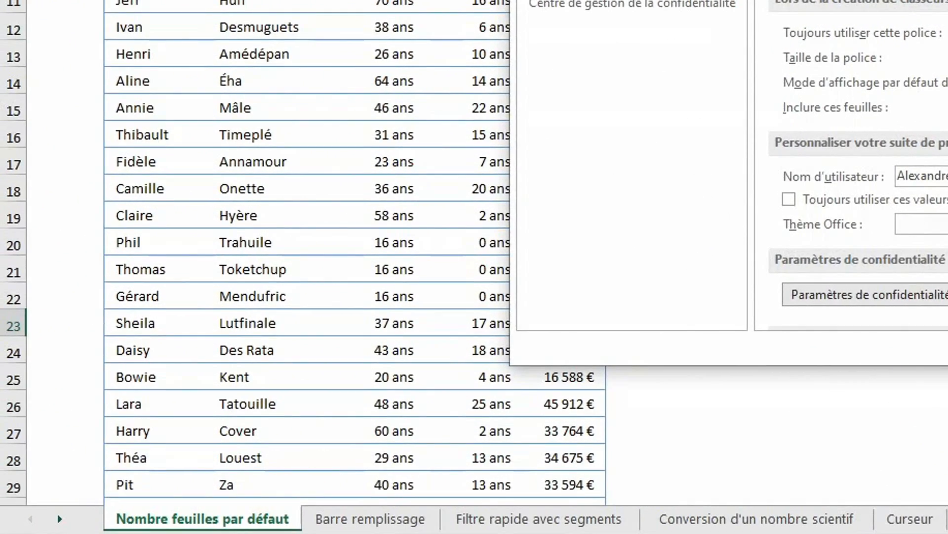
pyautogui.click(737, 517)
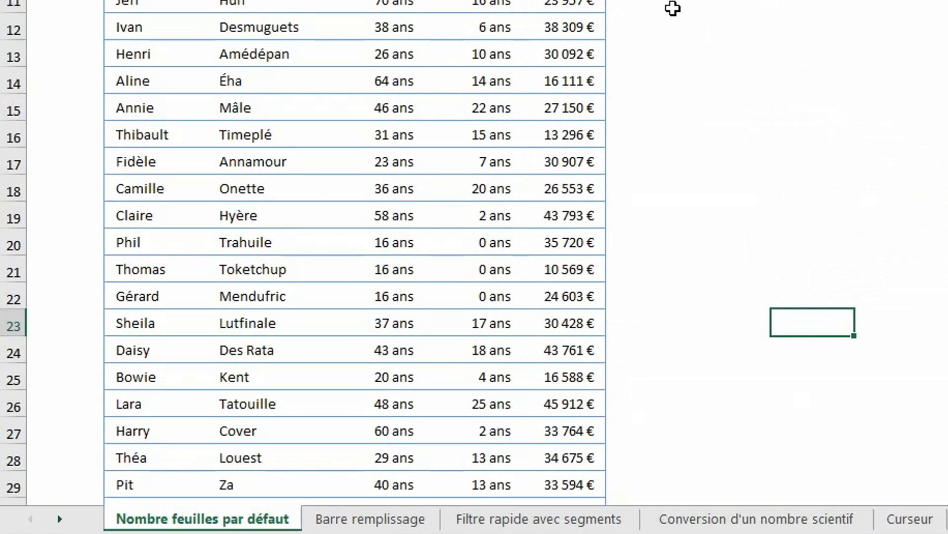
pyautogui.hotkey('ctrl', 'n')
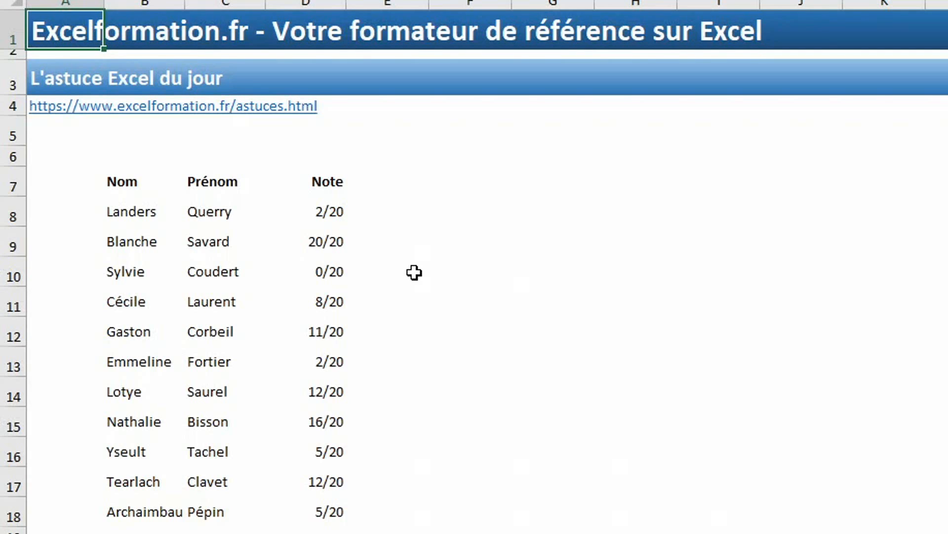
# Apply blue gradient data bars to the grades in D8:D18 with conditional formatting.
pyautogui.moveTo(329, 214); pyautogui.dragTo(315, 509)
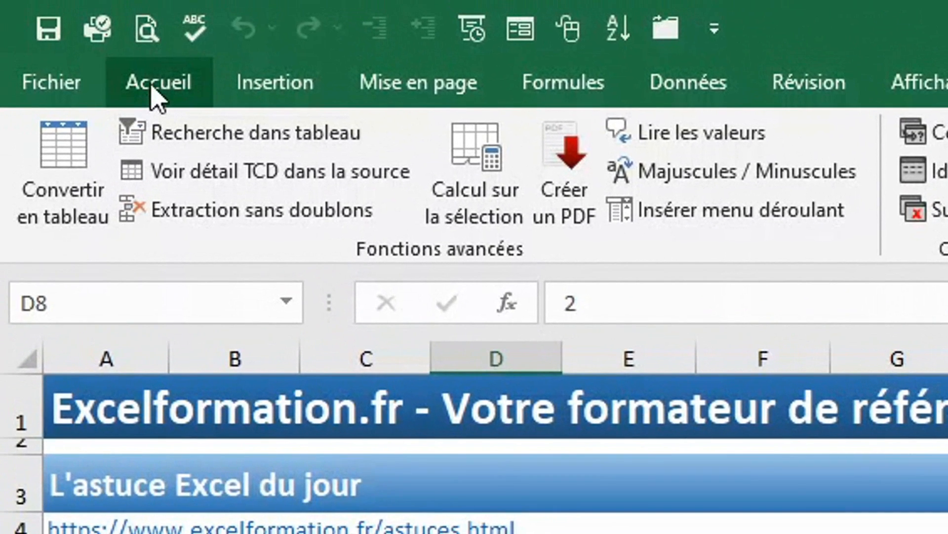
pyautogui.click(153, 85)
pyautogui.click(264, 86)
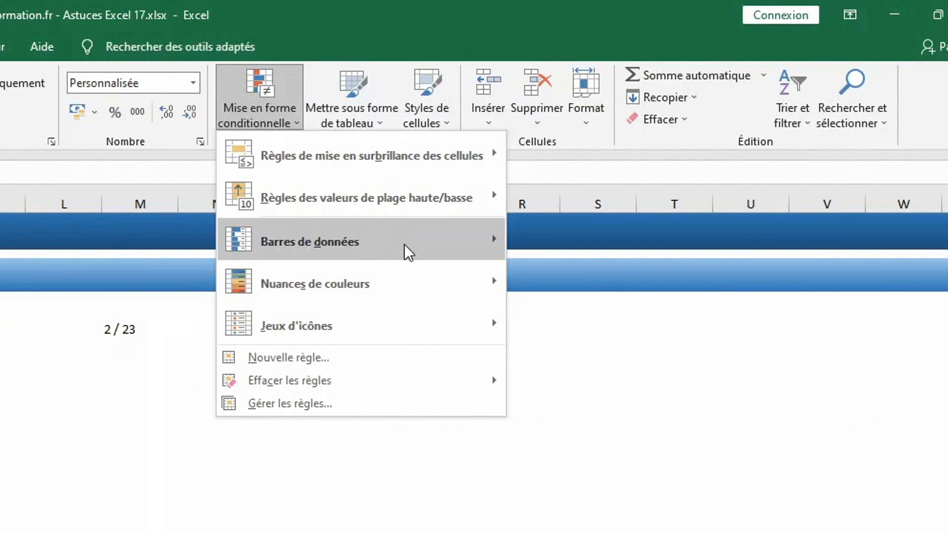
pyautogui.moveTo(411, 250)
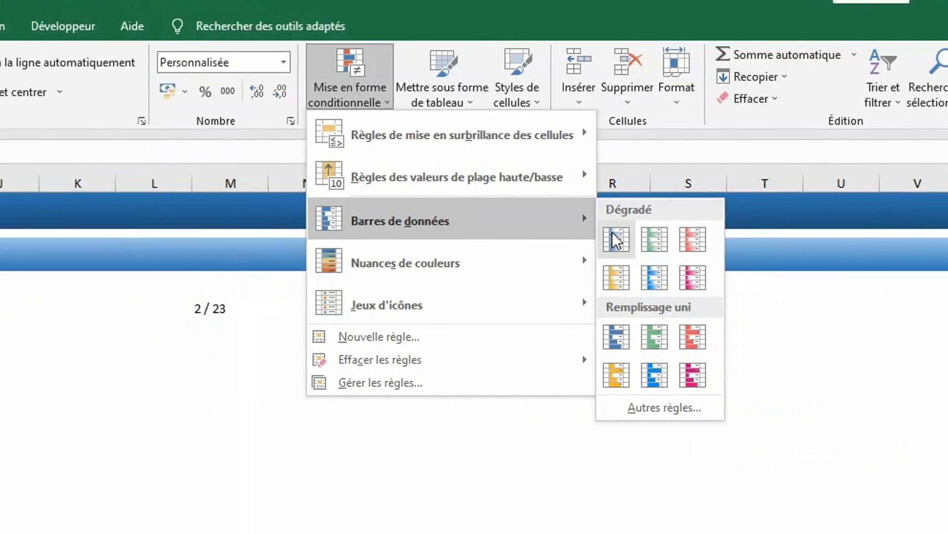
pyautogui.click(526, 259)
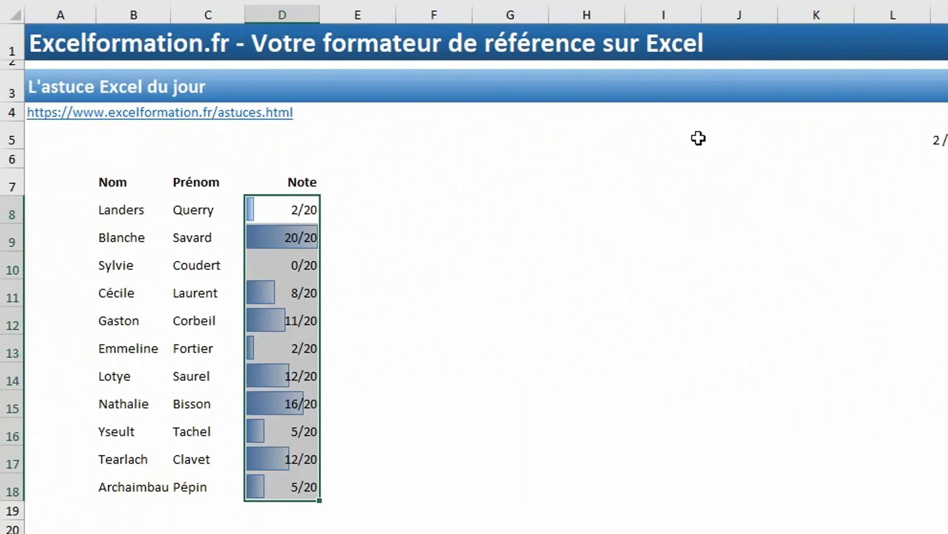
pyautogui.click(381, 258)
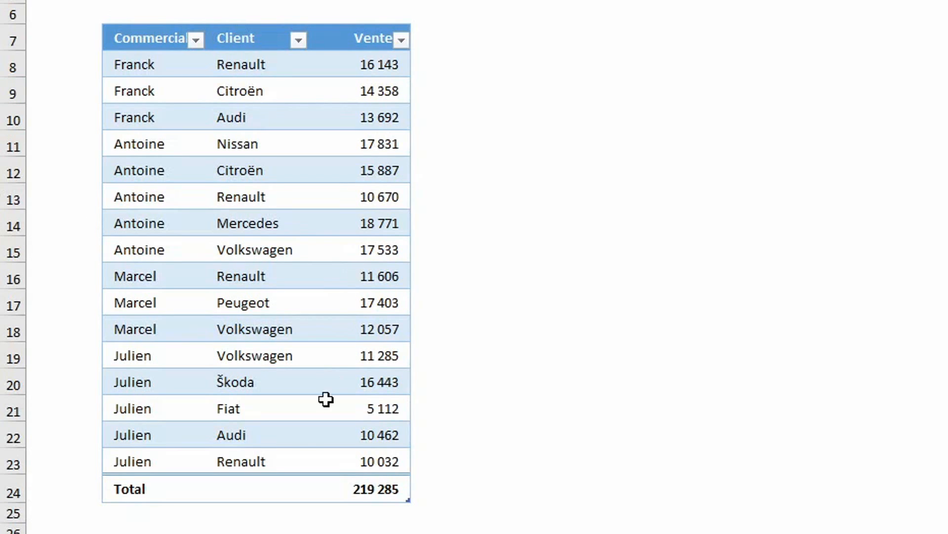
# Insert slicers for the Commercial and Client fields of the sales table.
pyautogui.click(278, 188)
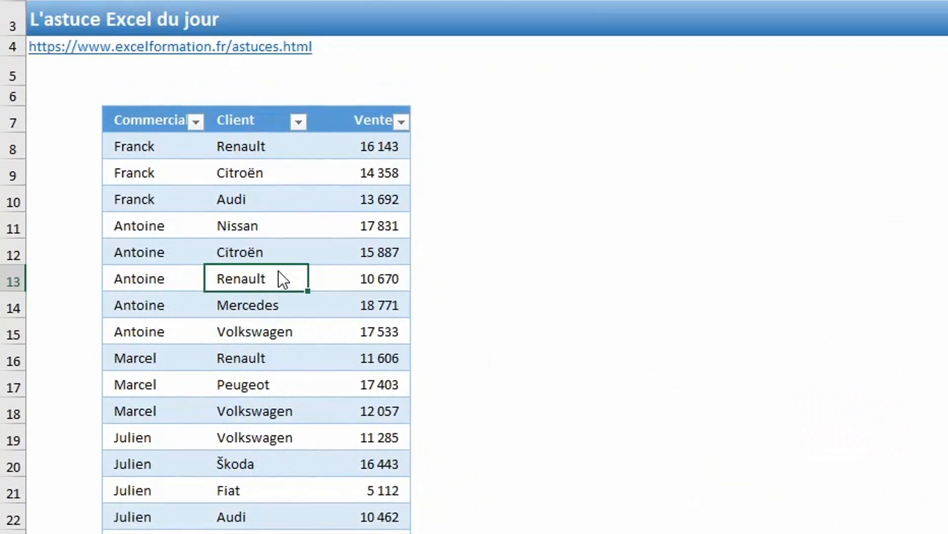
pyautogui.hotkey('alt', 'i')
pyautogui.press('t')
pyautogui.press('n')
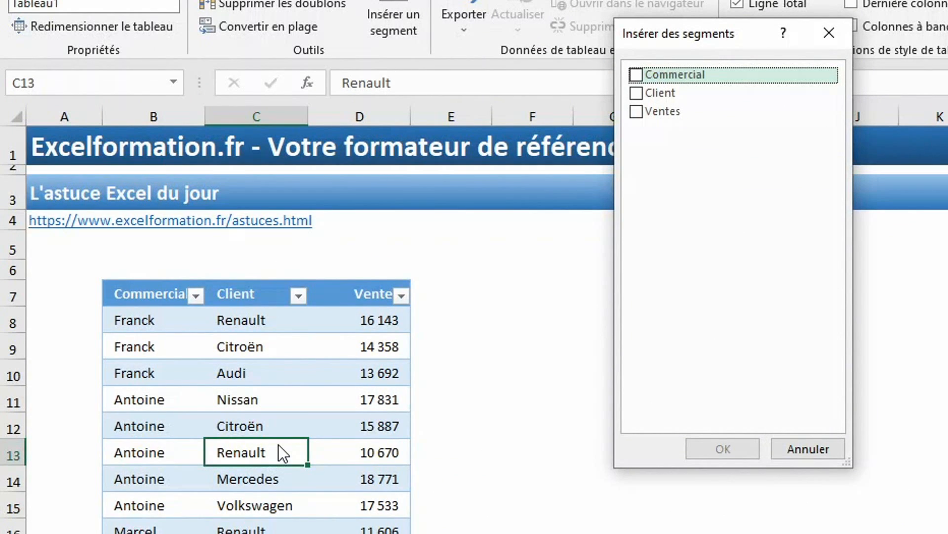
pyautogui.click(642, 78)
pyautogui.click(638, 93)
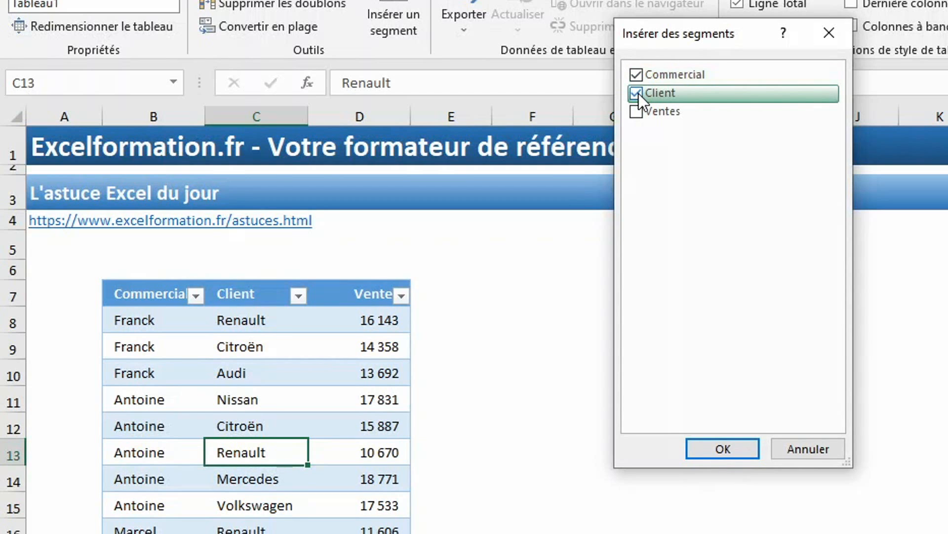
pyautogui.click(723, 448)
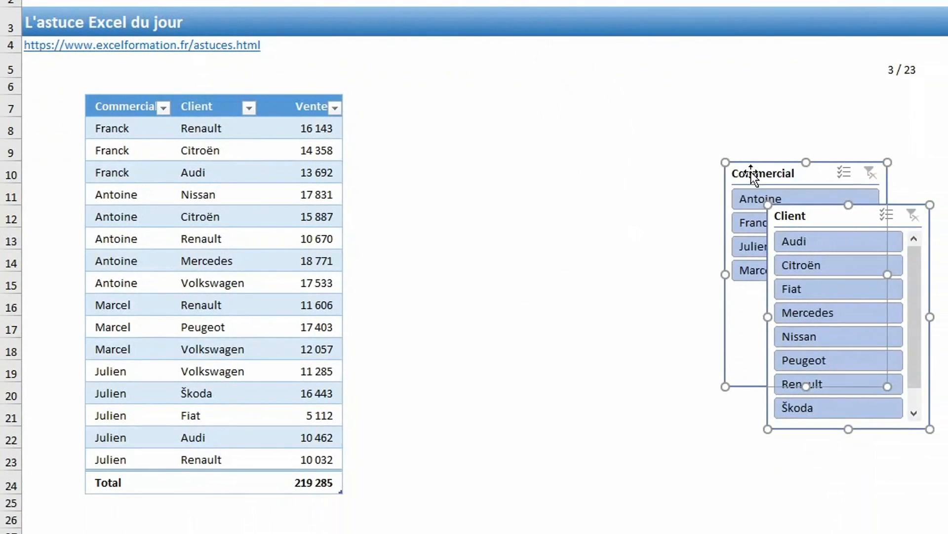
# Place the Commercial slicer beside the sales table and the Client slicer next to it so they no longer overlap.
pyautogui.moveTo(751, 171); pyautogui.dragTo(398, 100)
pyautogui.click(660, 119)
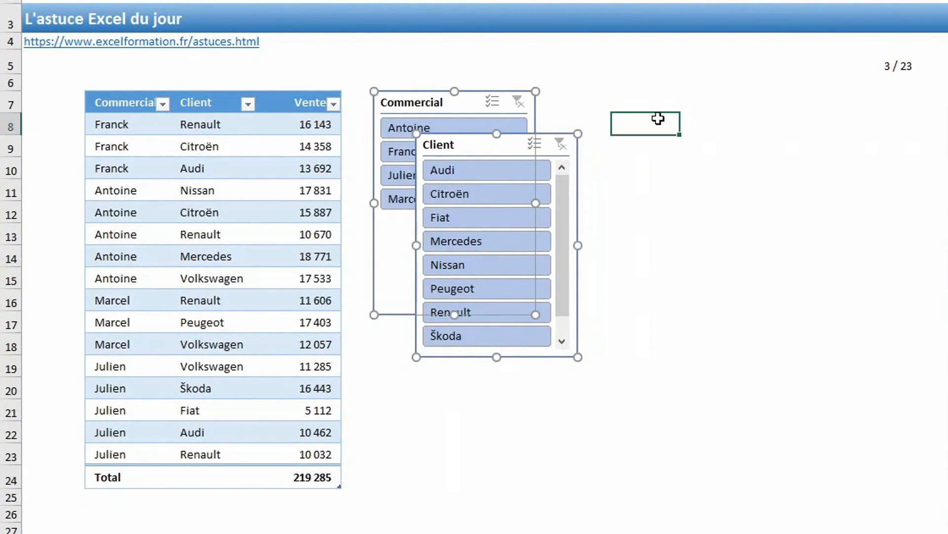
pyautogui.moveTo(502, 143); pyautogui.dragTo(632, 104)
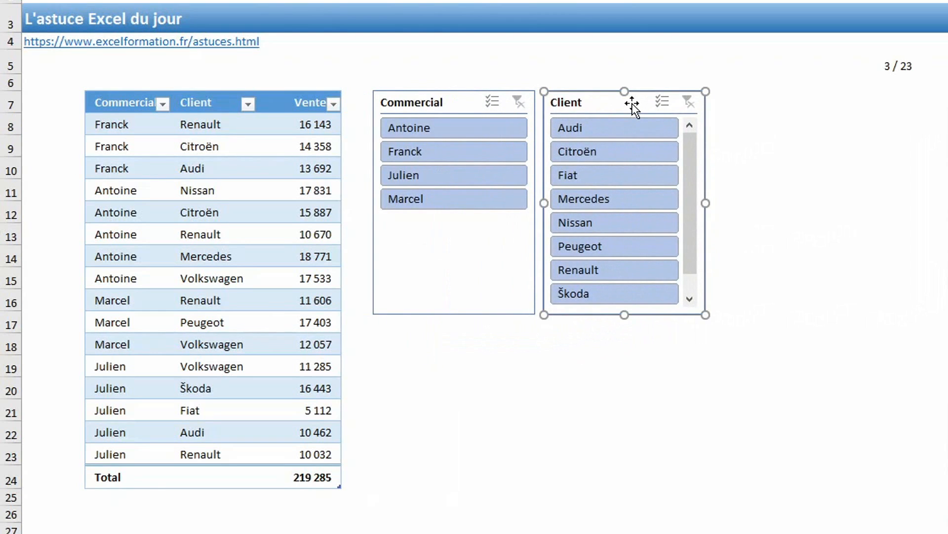
# Filter the sales table to the client Renault with the Client slicer and clear that filter.
pyautogui.click(593, 280)
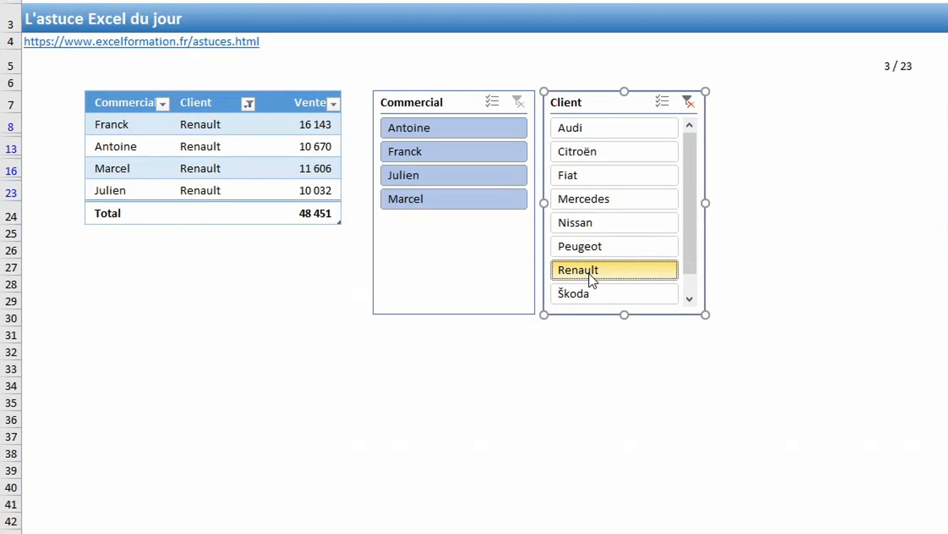
pyautogui.click(688, 102)
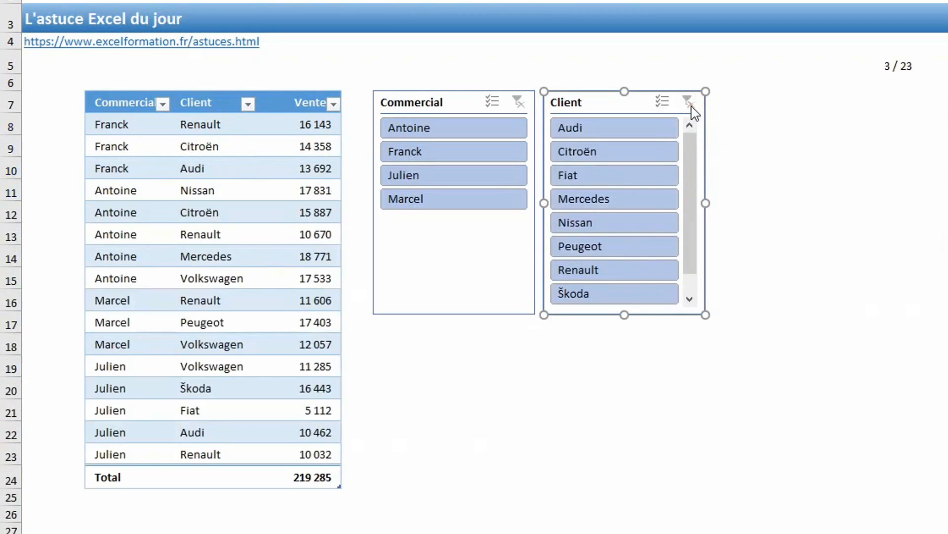
pyautogui.click(473, 138)
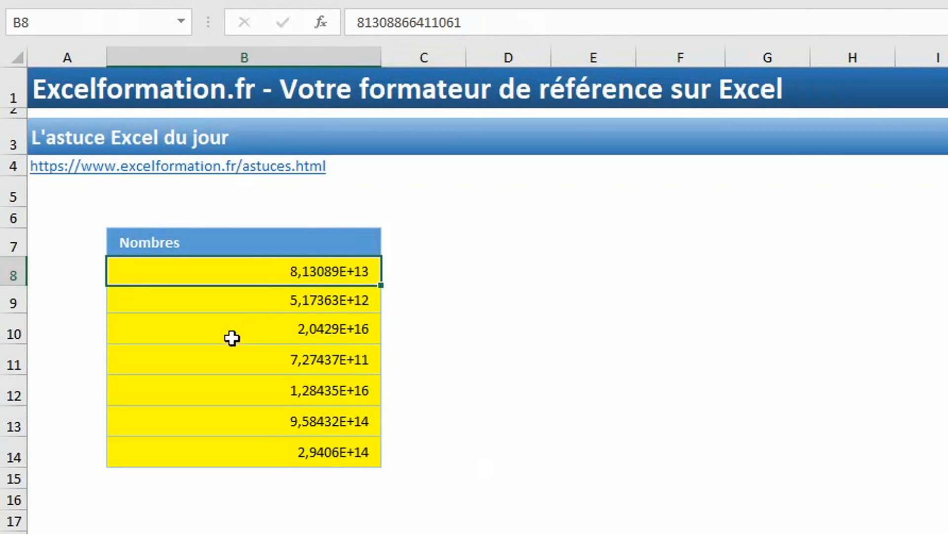
# Apply the Nombre format to the scientific-notation values in B8:B14.
pyautogui.moveTo(335, 272); pyautogui.dragTo(327, 457)
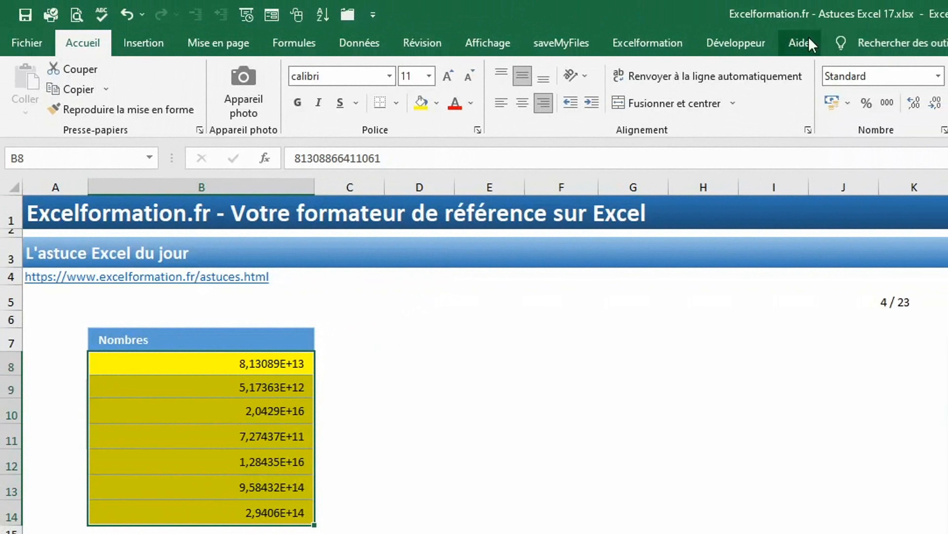
pyautogui.click(939, 76)
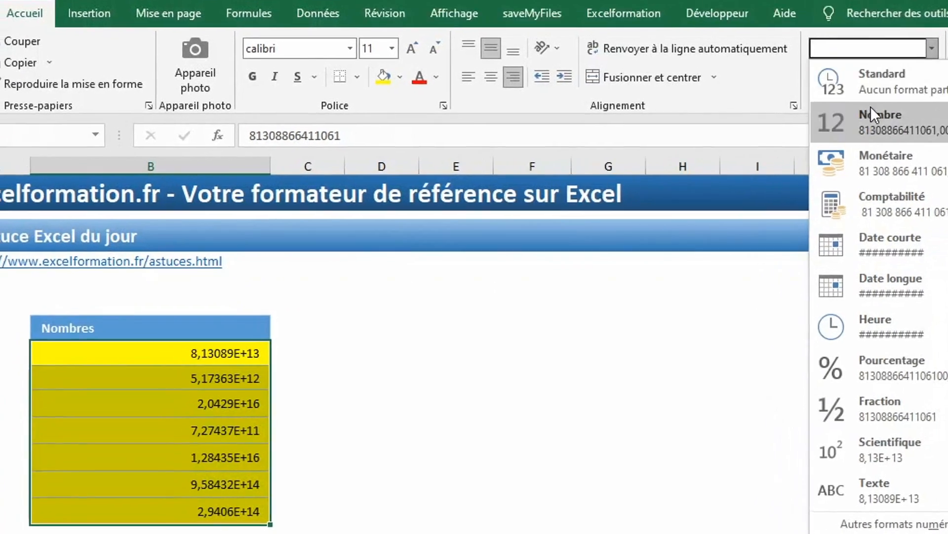
pyautogui.click(825, 138)
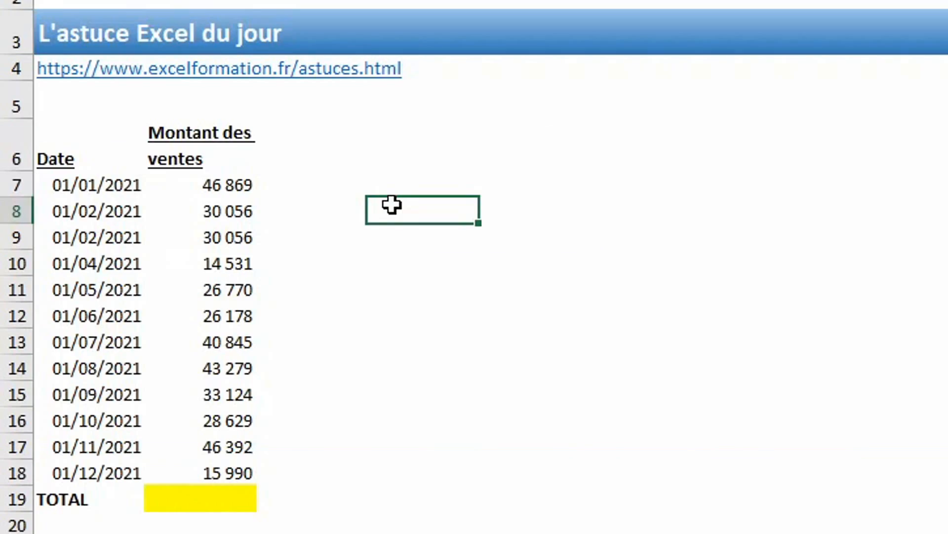
# Total the sales amounts from B7 down through B19 with AutoSum.
pyautogui.click(198, 188)
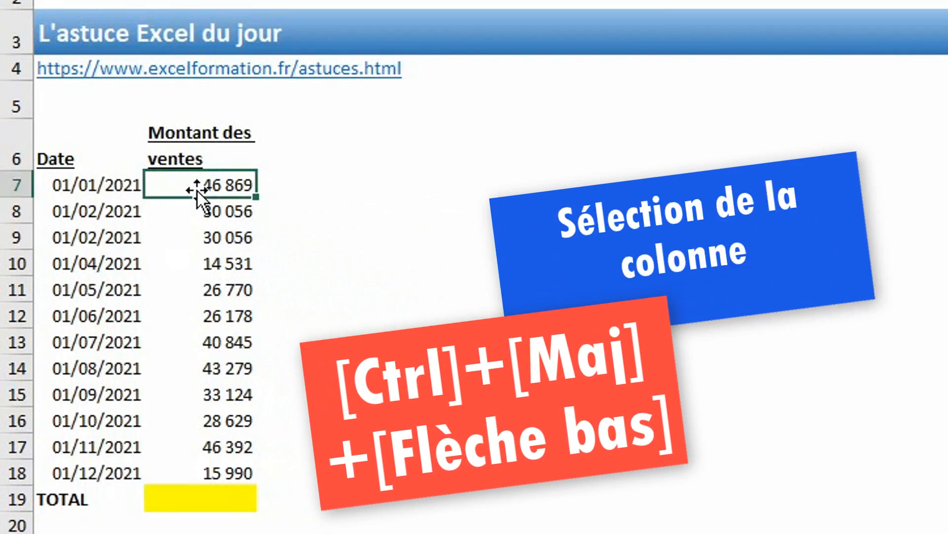
pyautogui.hotkey('ctrl', 'shift', 'Down')
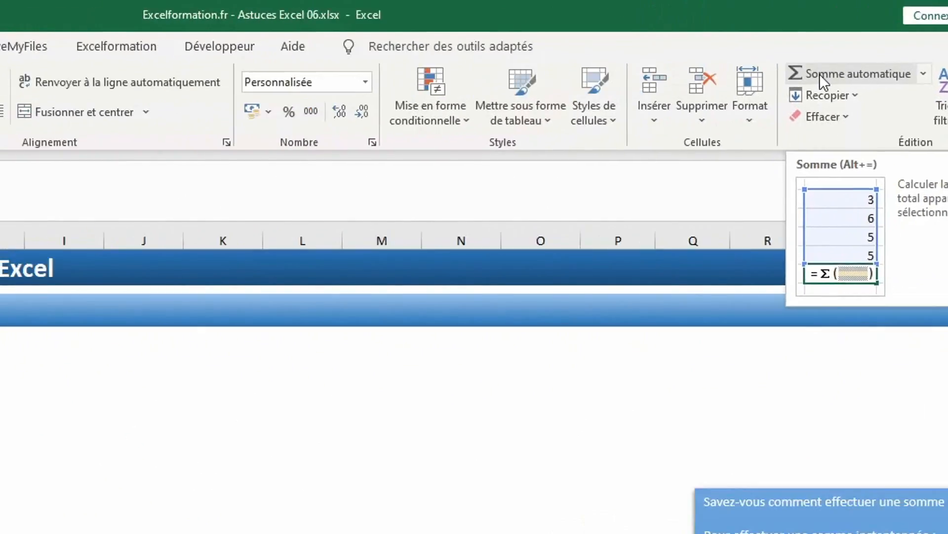
pyautogui.click(555, 85)
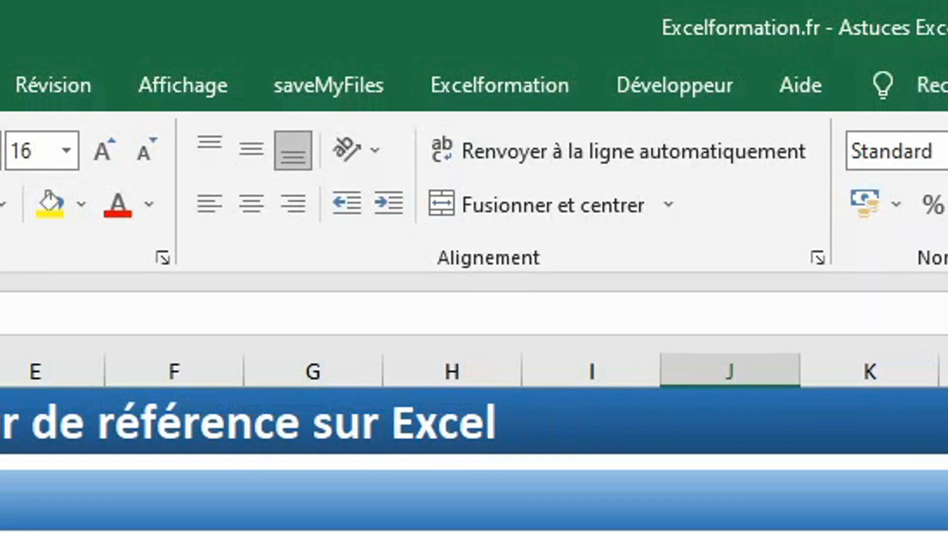
# Open the ribbon customization settings for enabling the Développeur tab.
pyautogui.rightClick(20, 178)
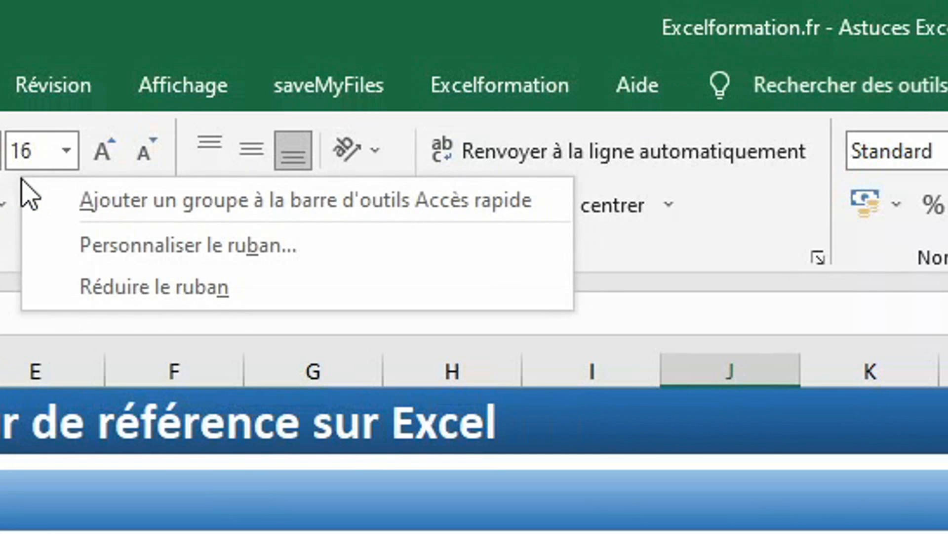
pyautogui.click(92, 251)
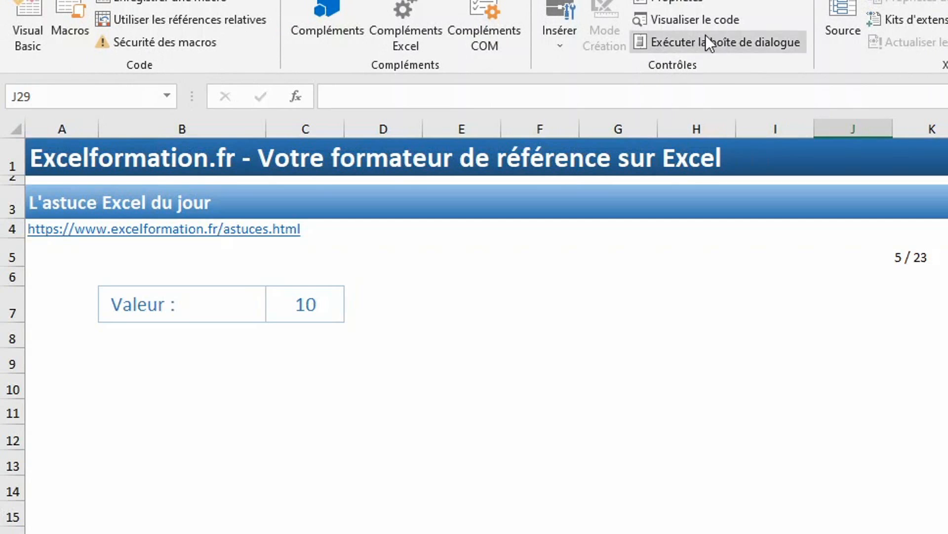
# Draw a spin button form control beside the Valeur cell, across columns D and E in rows 6 and 7.
pyautogui.click(547, 29)
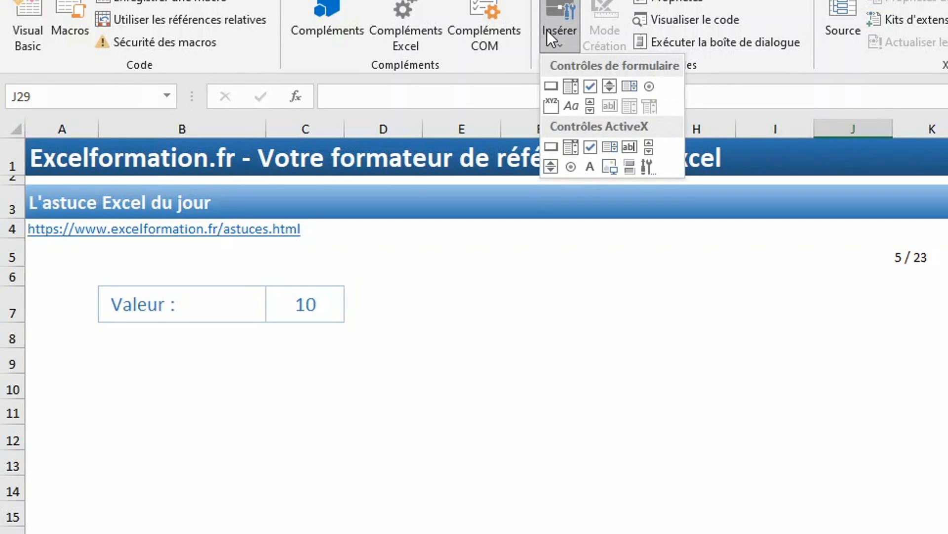
pyautogui.click(611, 85)
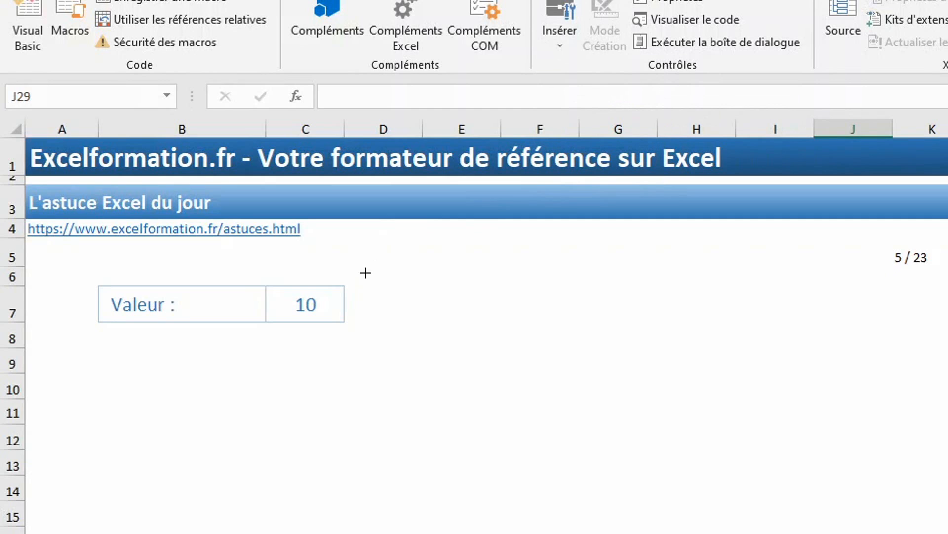
pyautogui.moveTo(365, 272); pyautogui.dragTo(467, 314)
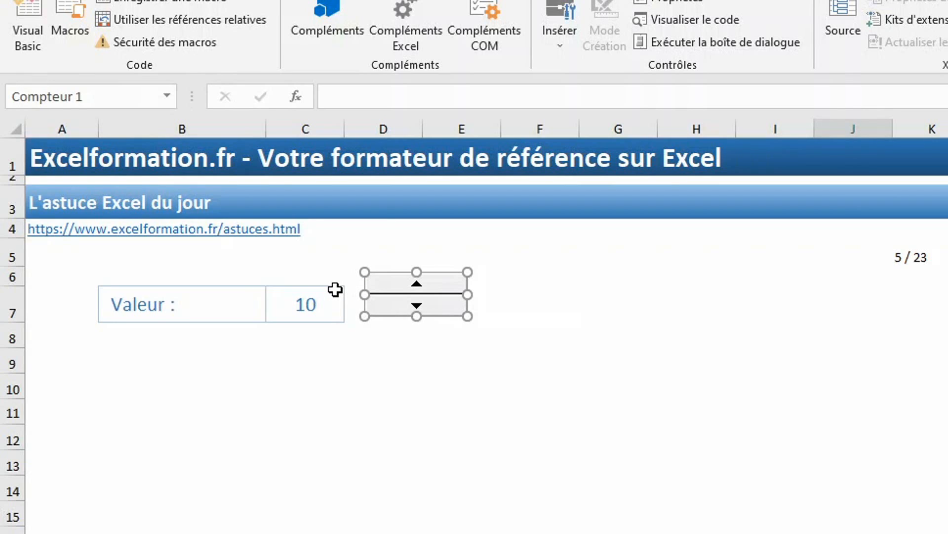
# Open the spin button's control format settings and set its minimum value to 1 and maximum value to 60.
pyautogui.rightClick(399, 285)
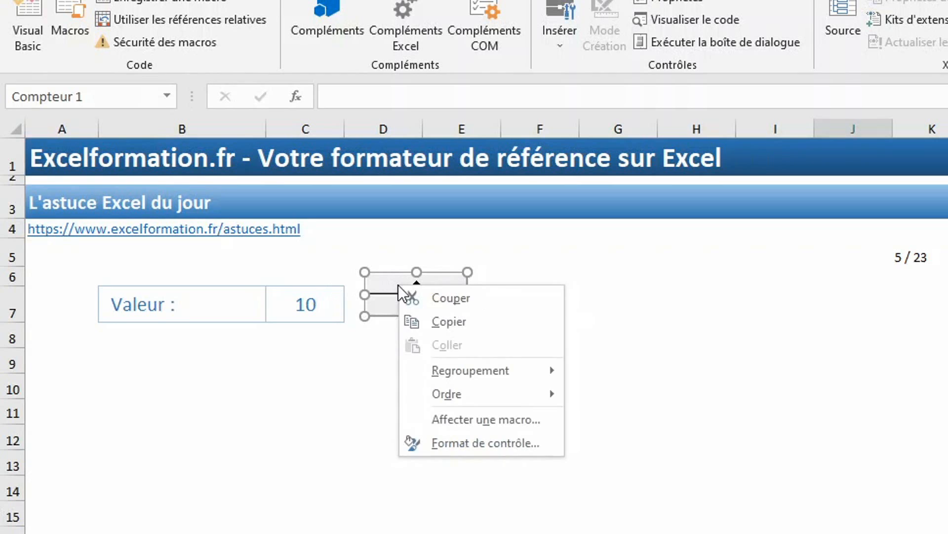
pyautogui.click(476, 442)
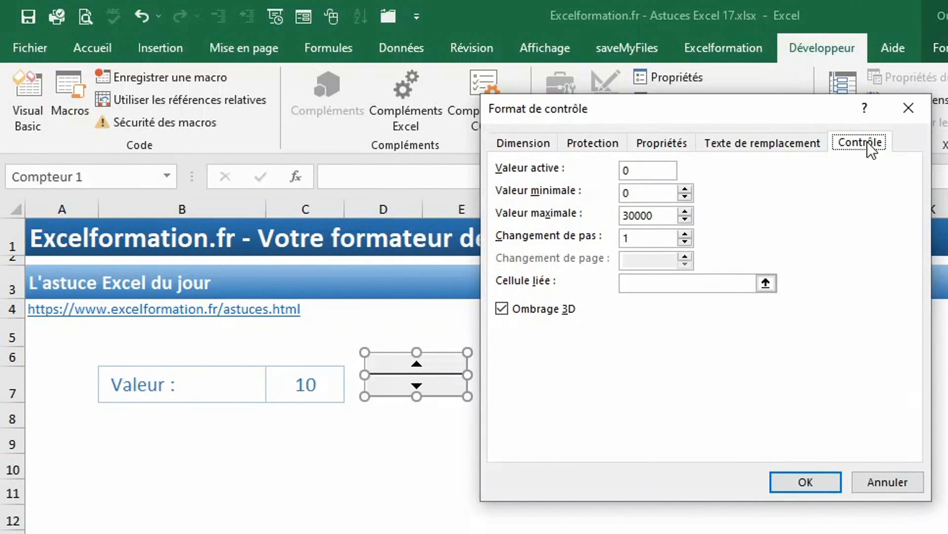
pyautogui.doubleClick(641, 194)
pyautogui.write('1')
pyautogui.doubleClick(663, 219)
pyautogui.write('60')
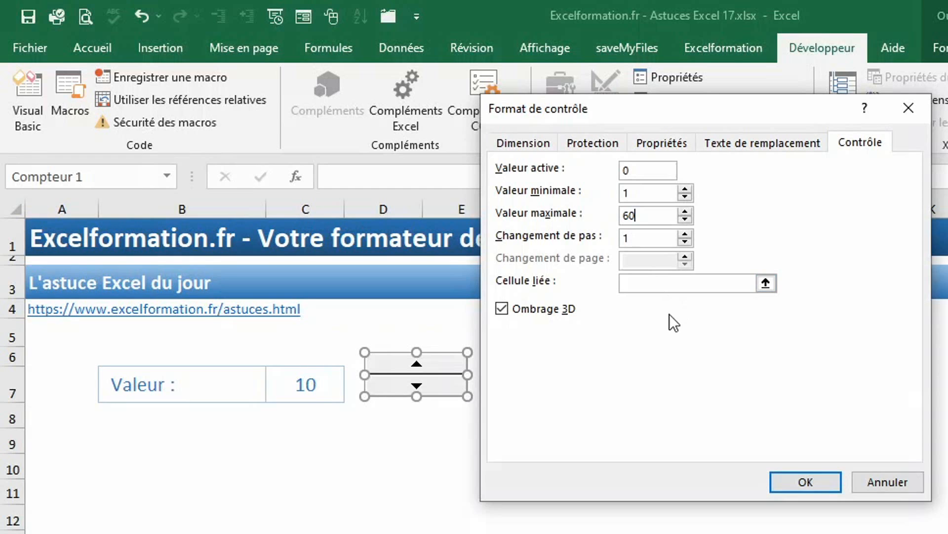
# Link the spin button to cell $C$7 and apply the control settings.
pyautogui.click(767, 281)
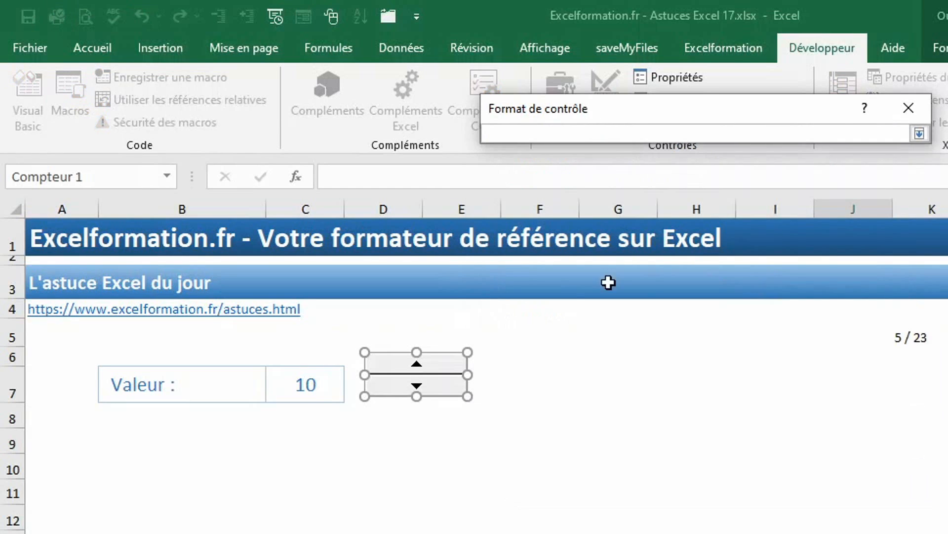
pyautogui.click(299, 384)
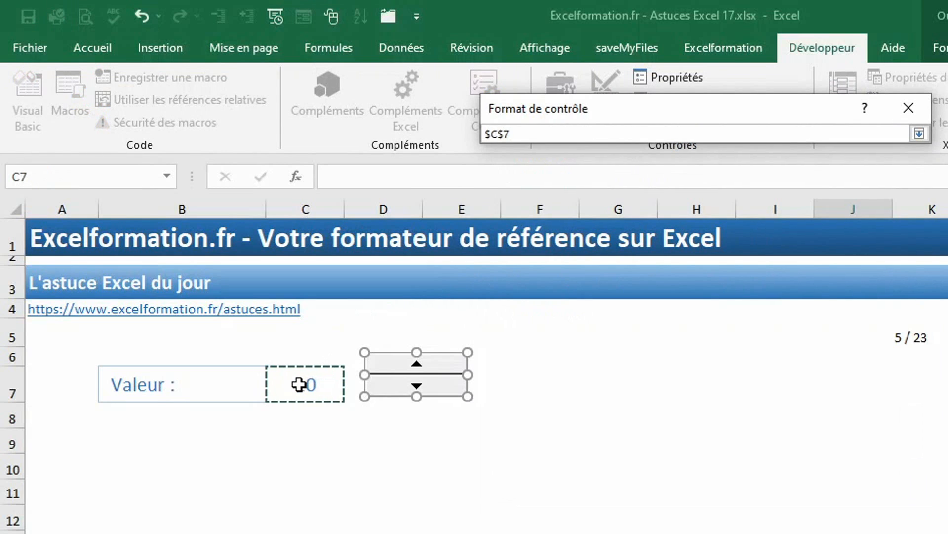
pyautogui.press('Return')
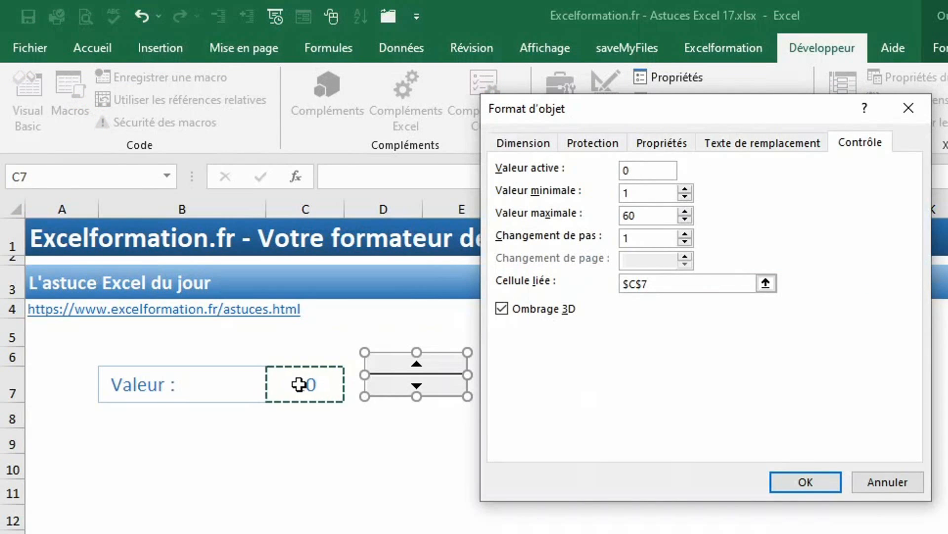
pyautogui.click(792, 480)
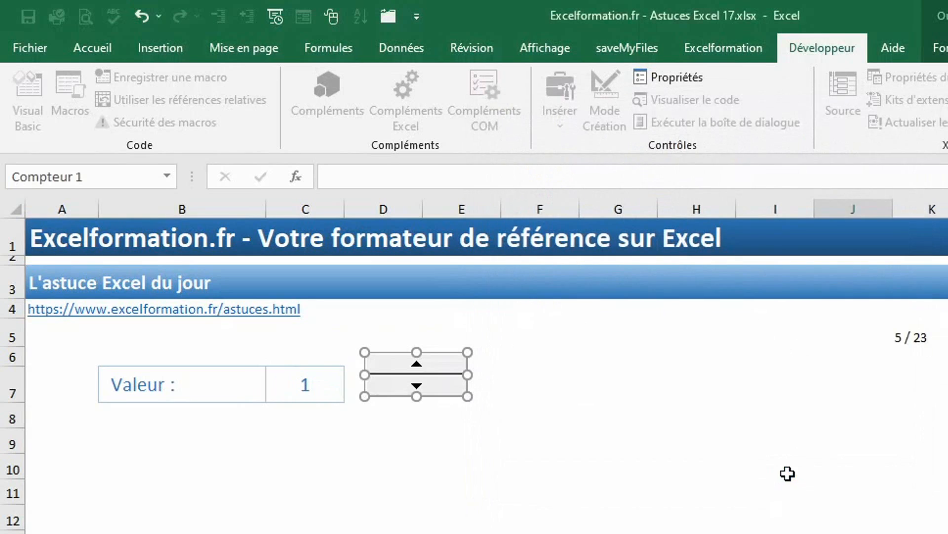
# Deselect the spin button and use its up arrow to raise the Valeur cell five times in single increments.
pyautogui.click(442, 415)
pyautogui.click(421, 367)
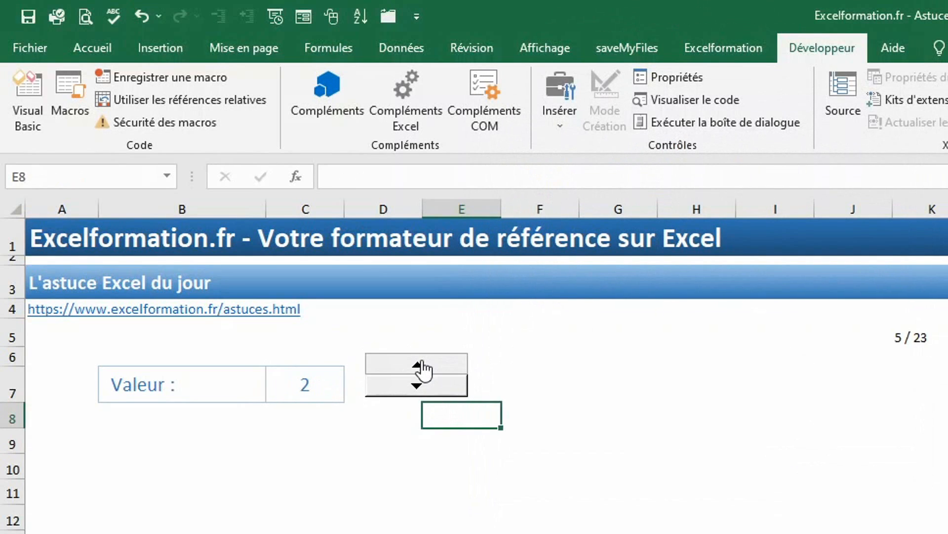
pyautogui.click(421, 365)
pyautogui.click(421, 365)
pyautogui.click(421, 365)
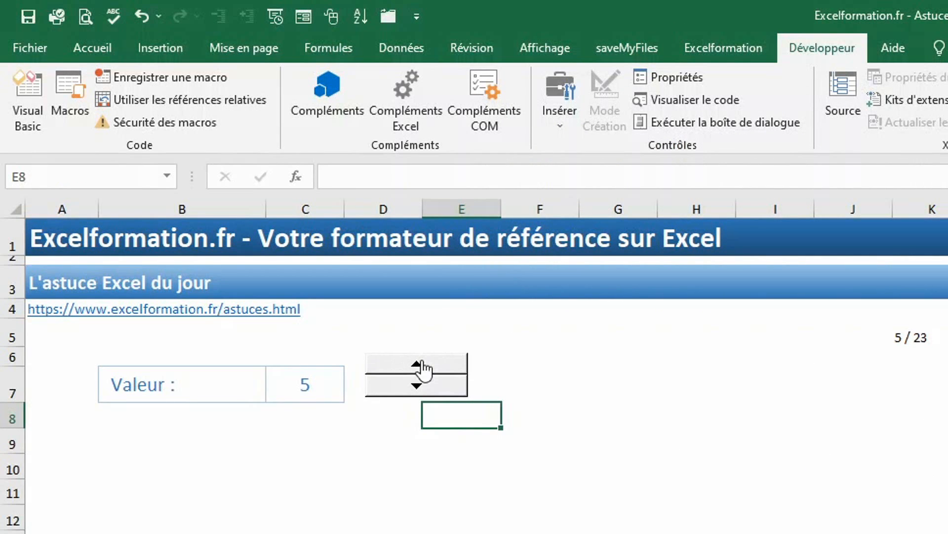
pyautogui.click(421, 365)
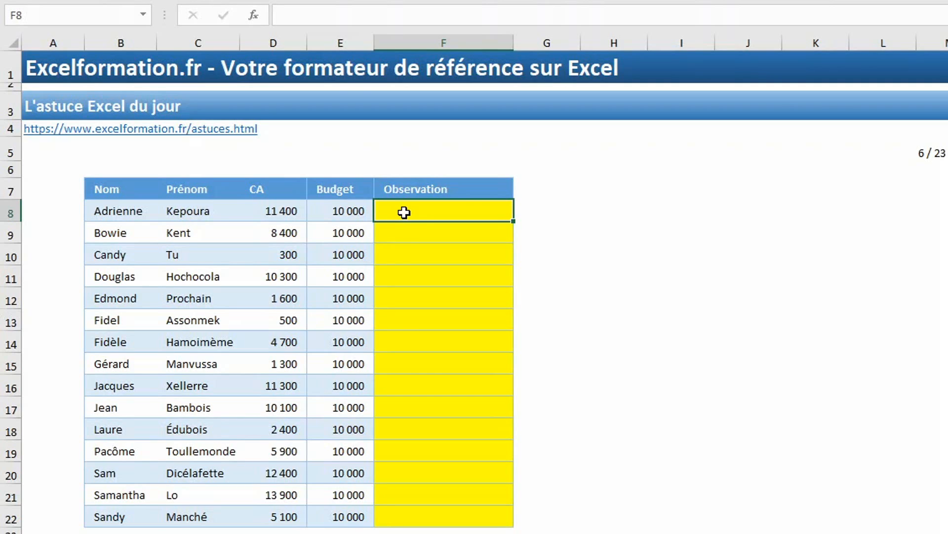
# Fill all Observation cells F8:F22 at once with the formula =SI(D8>E8;"Budget atteint";"Budget non atteint").
pyautogui.moveTo(404, 212); pyautogui.dragTo(413, 521)
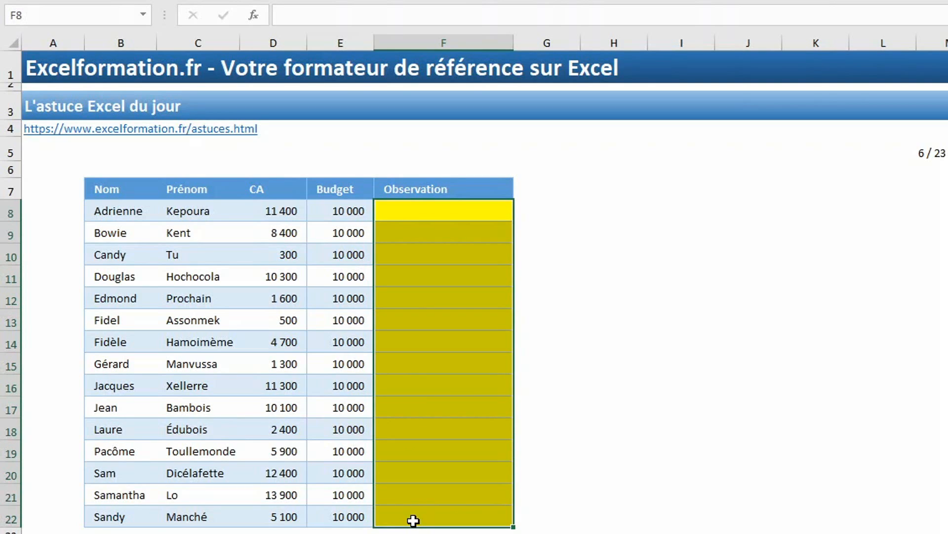
pyautogui.write('=')
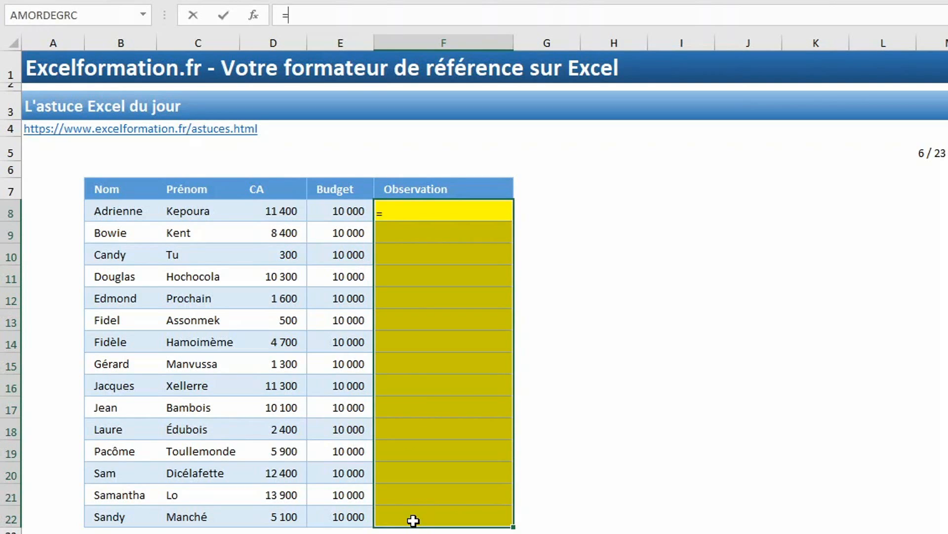
pyautogui.write('si(')
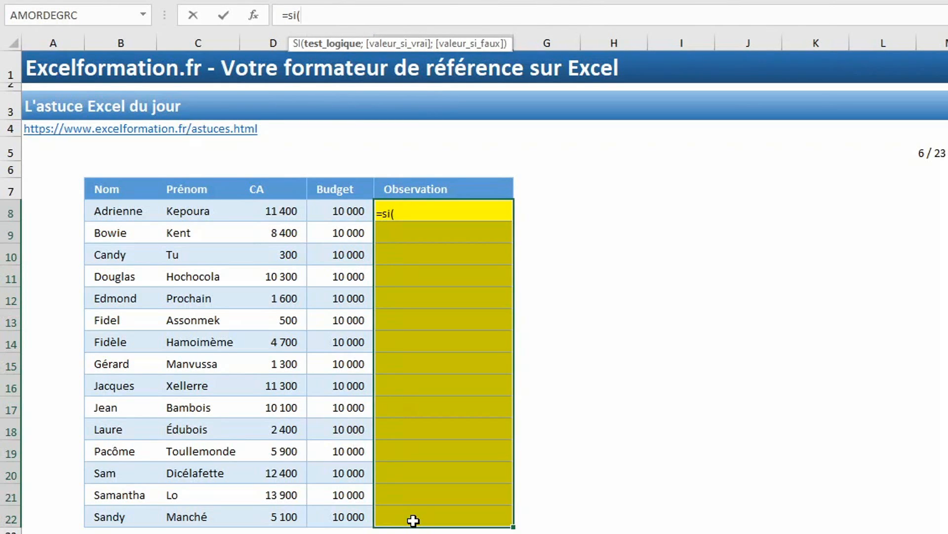
pyautogui.click(285, 212)
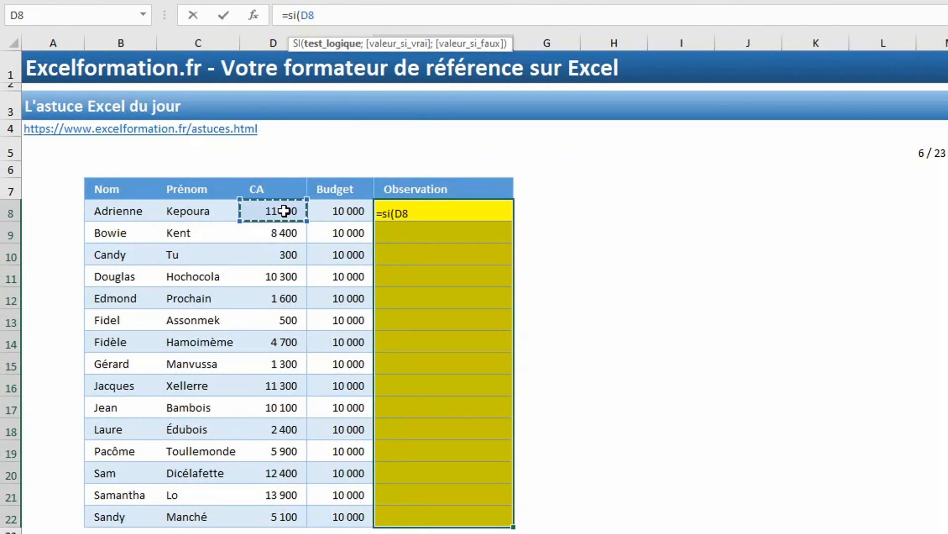
pyautogui.write('>')
pyautogui.click(331, 210)
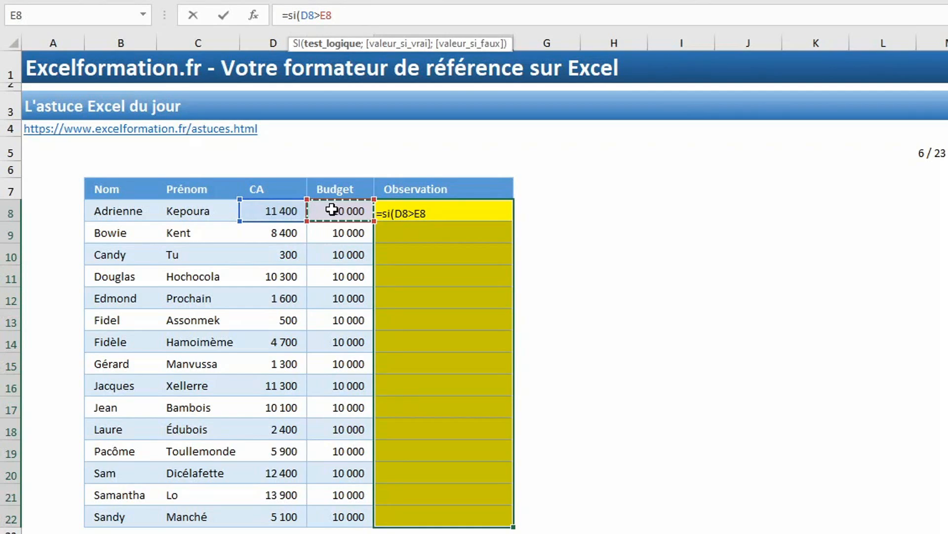
pyautogui.write(';"Bud')
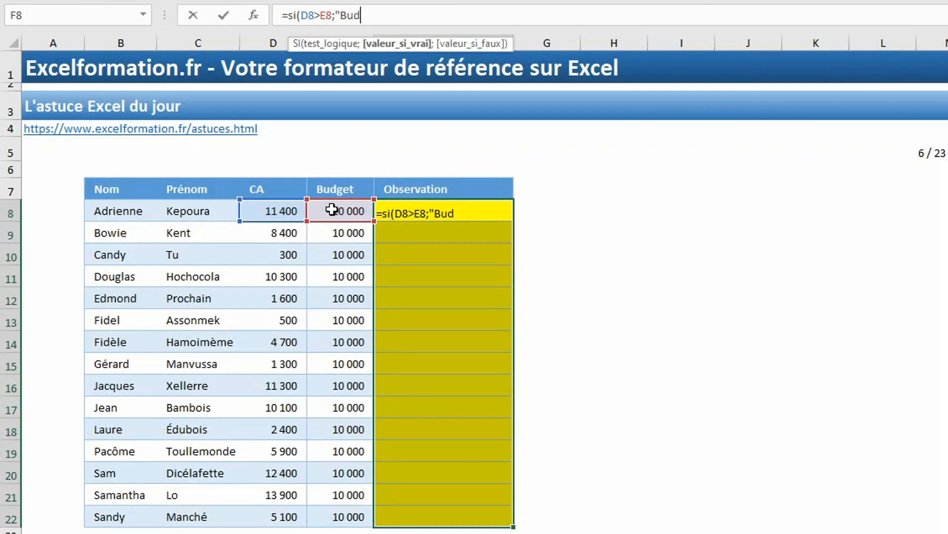
pyautogui.write('get atteint";"')
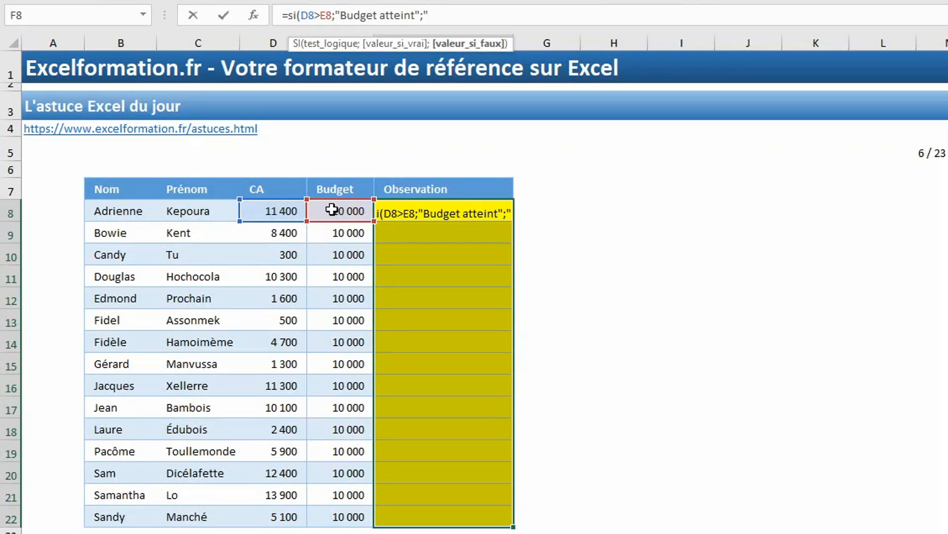
pyautogui.write('Budget non atteint')
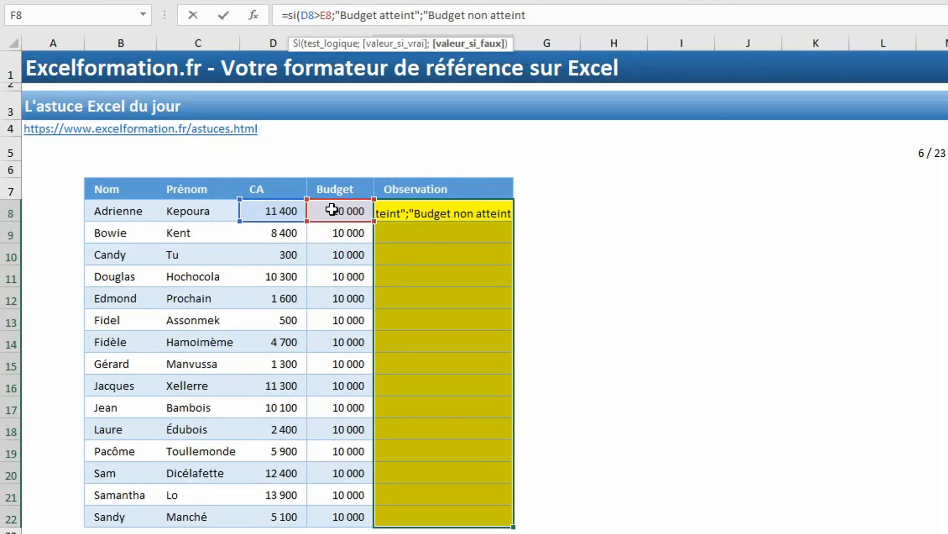
pyautogui.write('"')
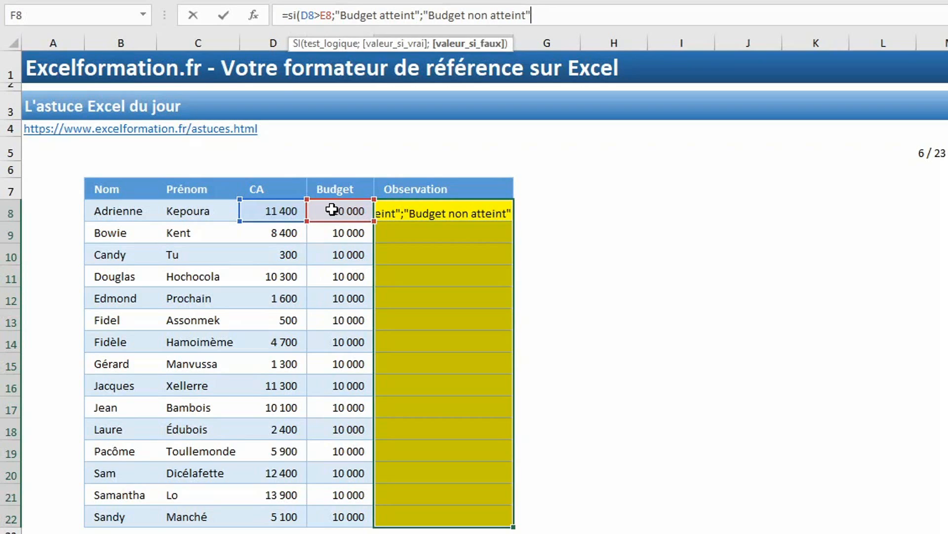
pyautogui.write(')')
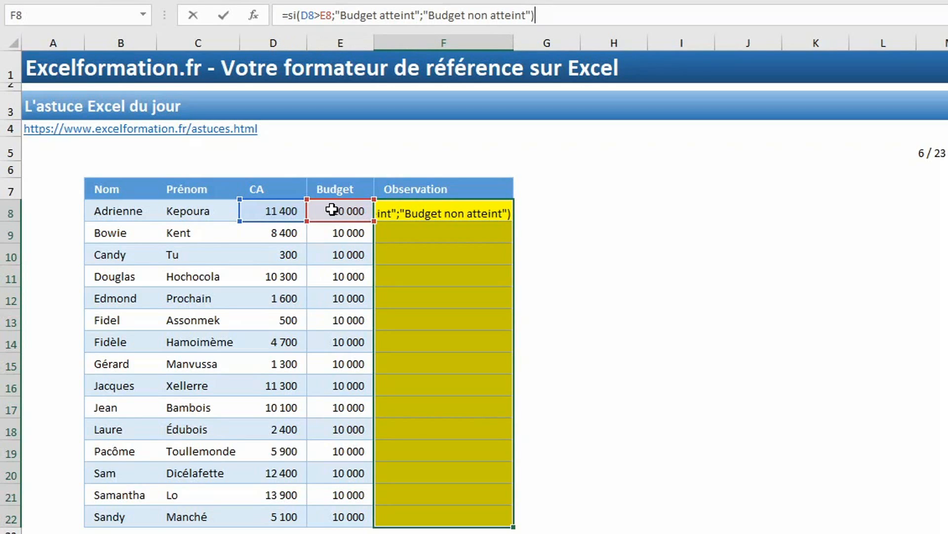
pyautogui.hotkey('ctrl', 'Return')
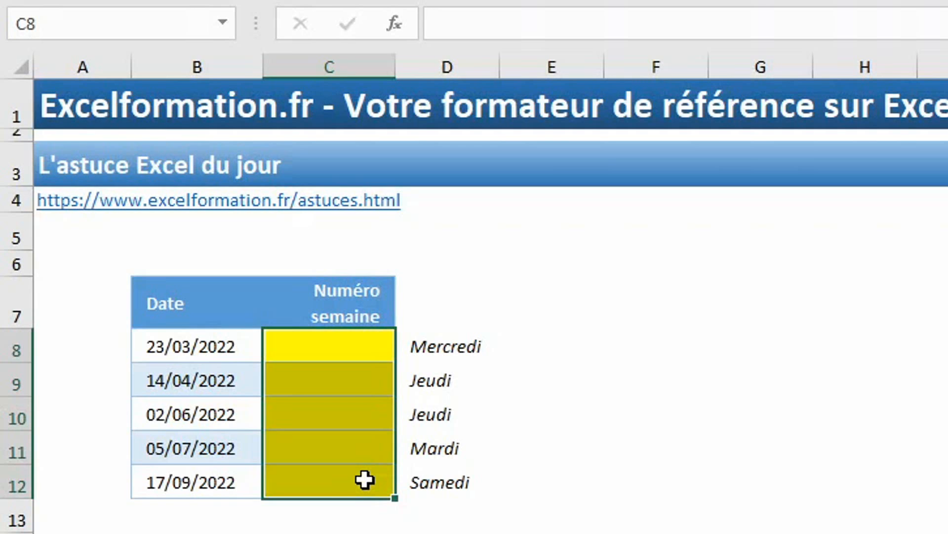
# Fill the selected Numéro semaine cells C8:C12 at once with the formula =NO.SEMAINE.ISO(B8).
pyautogui.write('=no.sema')
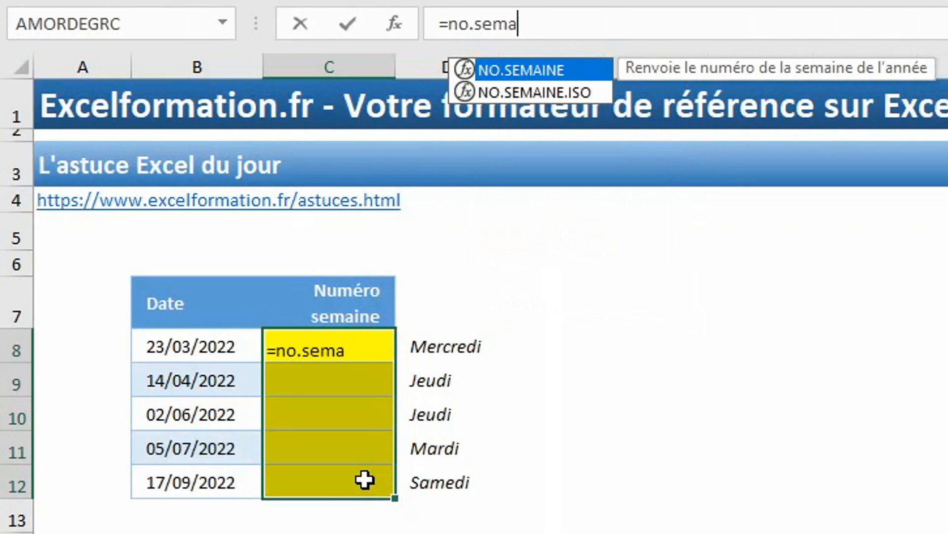
pyautogui.press('Down')
pyautogui.press('Tab')
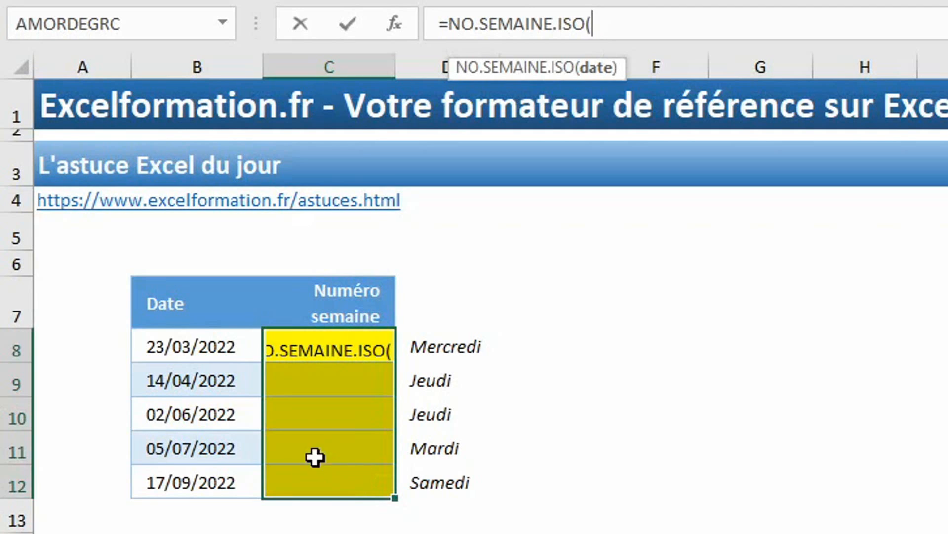
pyautogui.click(198, 343)
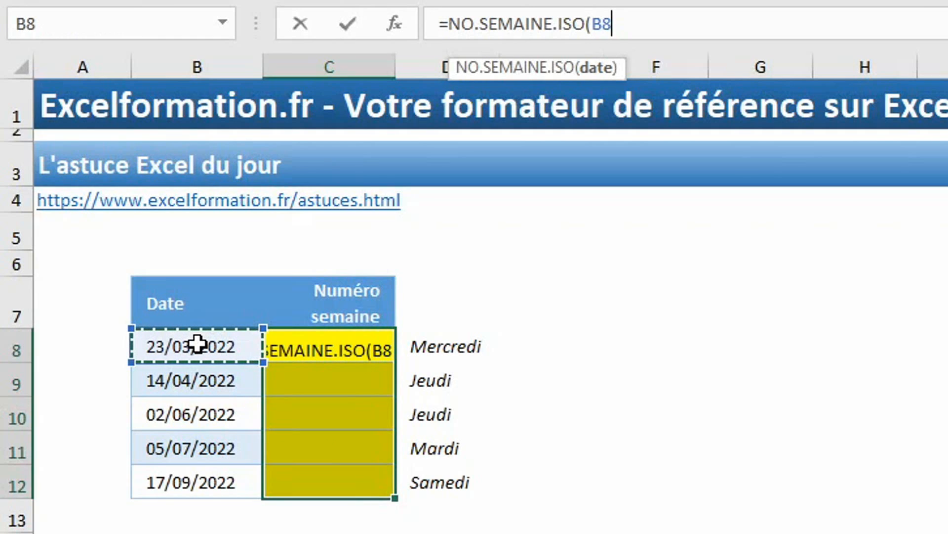
pyautogui.write(')')
pyautogui.hotkey('ctrl', 'Return')
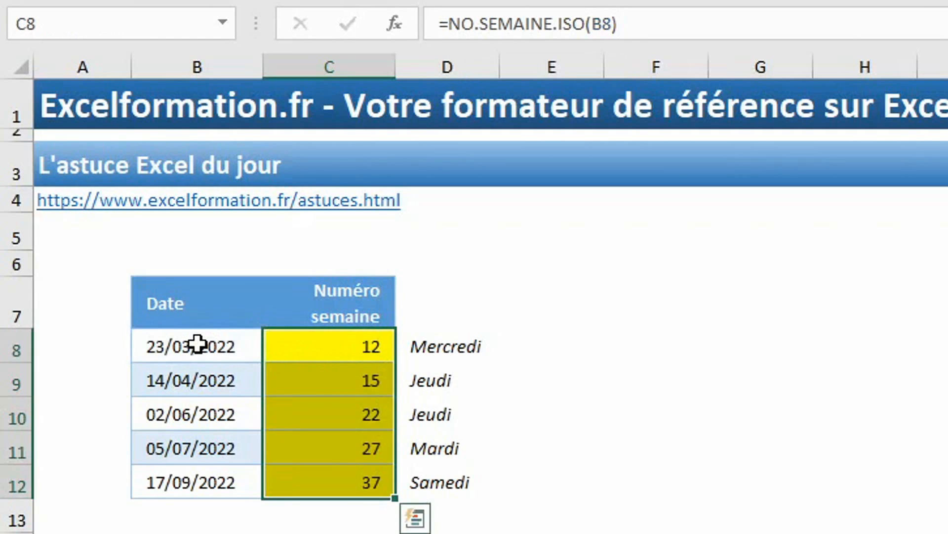